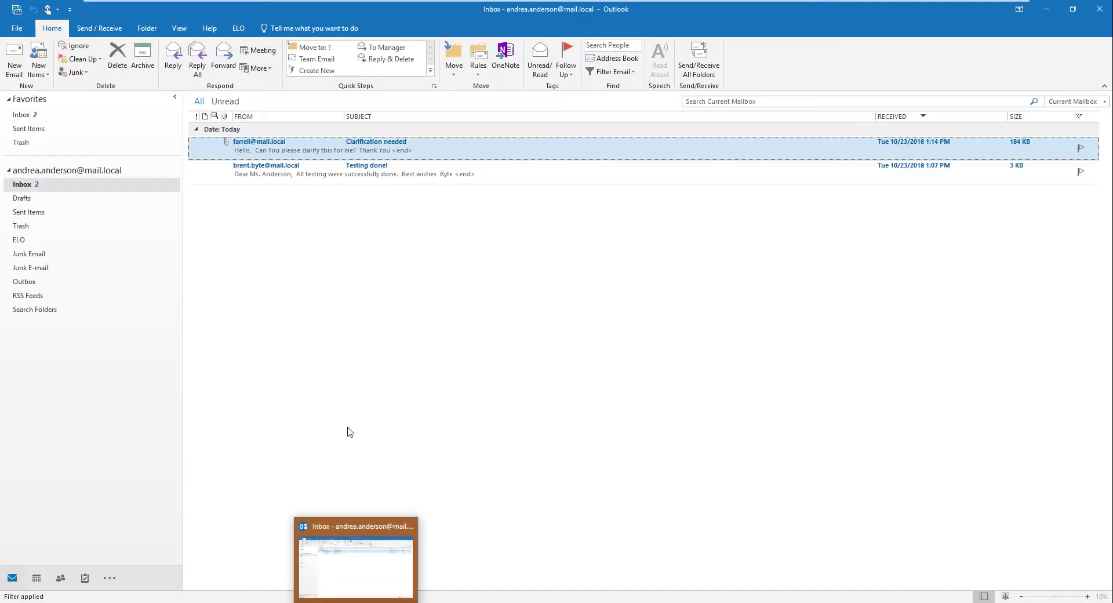
Create a new folder named 'ELO Filing' inside the Outlook Inbox
right_click(66, 185)
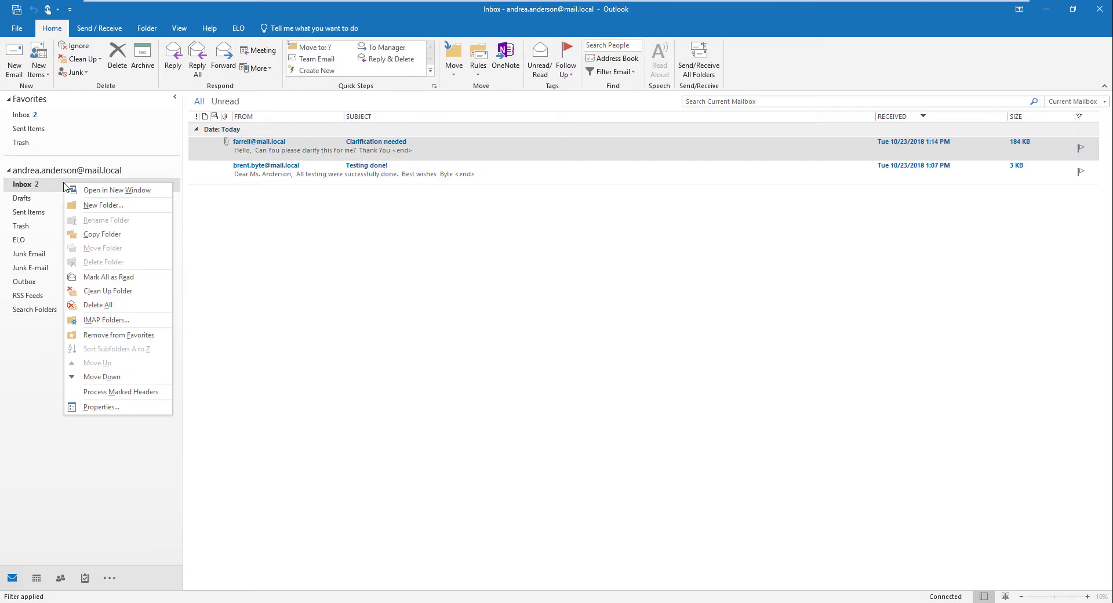
click(115, 209)
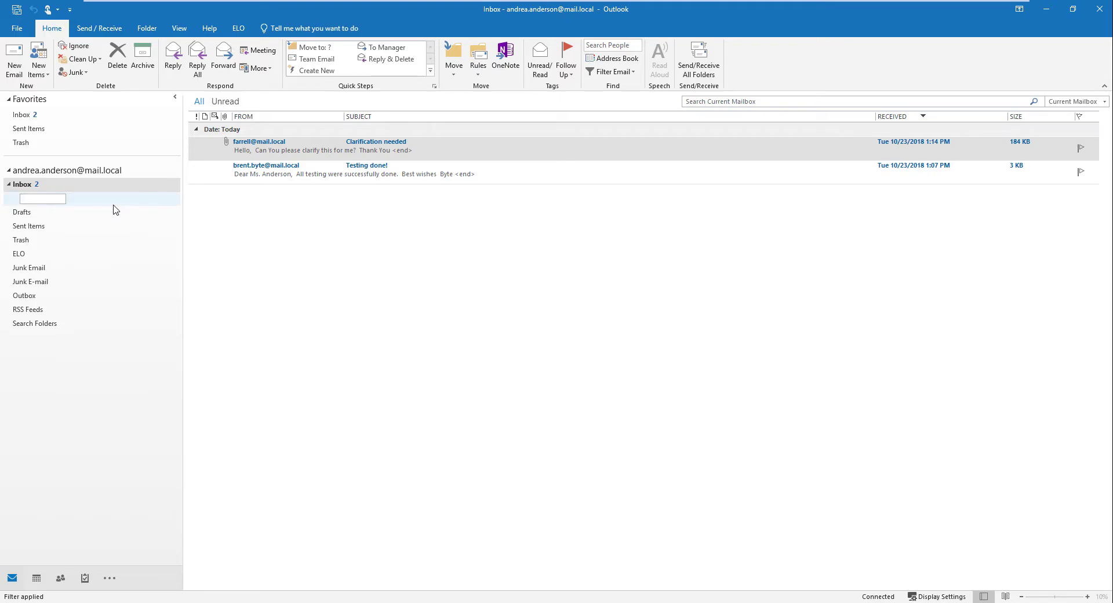
text(ELO Filing)
key(Return)
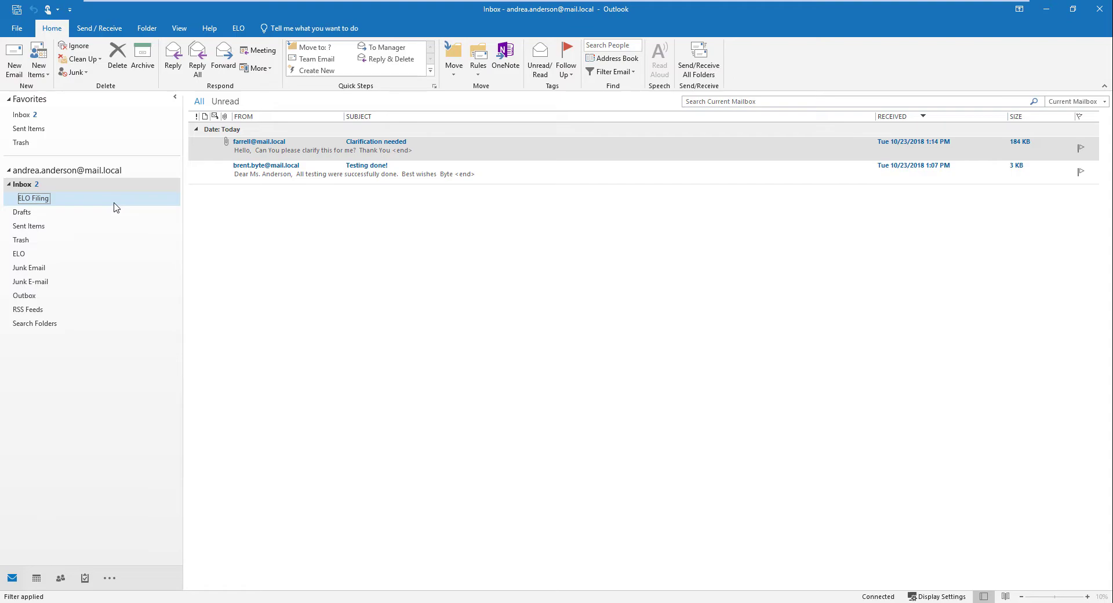
Add two subfolders, 'Base' and 'Export', inside ELO Filing
right_click(117, 207)
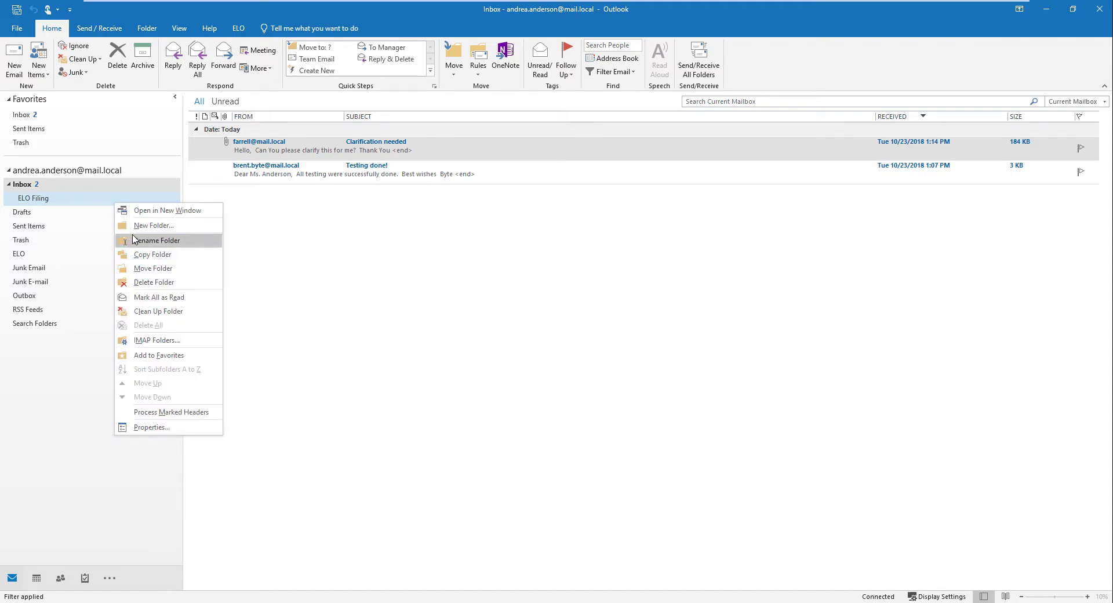
click(137, 233)
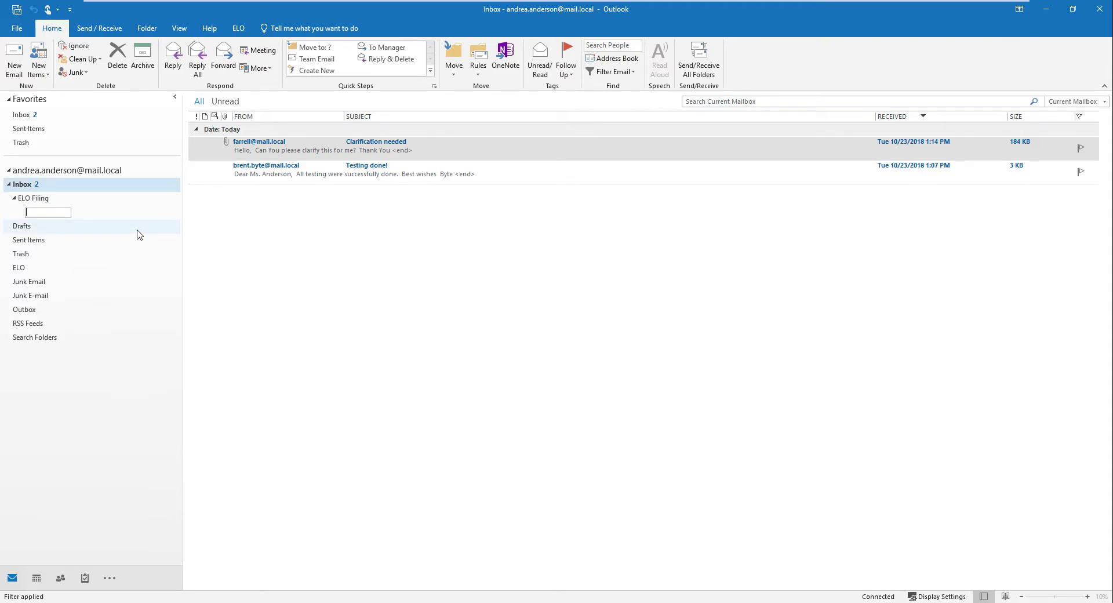
text(Base)
key(Return)
right_click(132, 198)
click(154, 226)
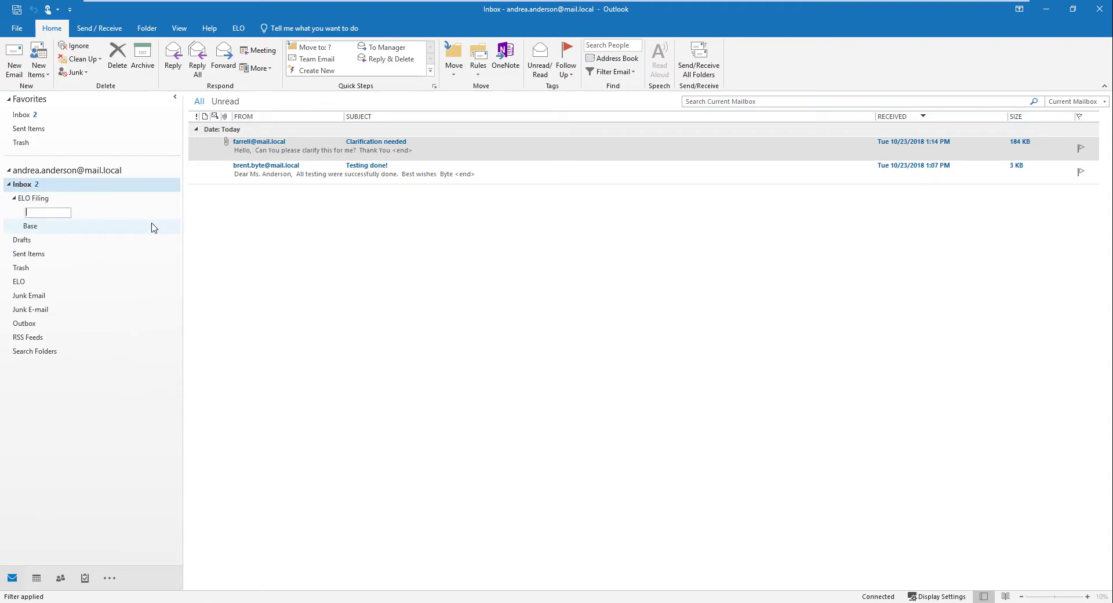
text(Export)
key(Return)
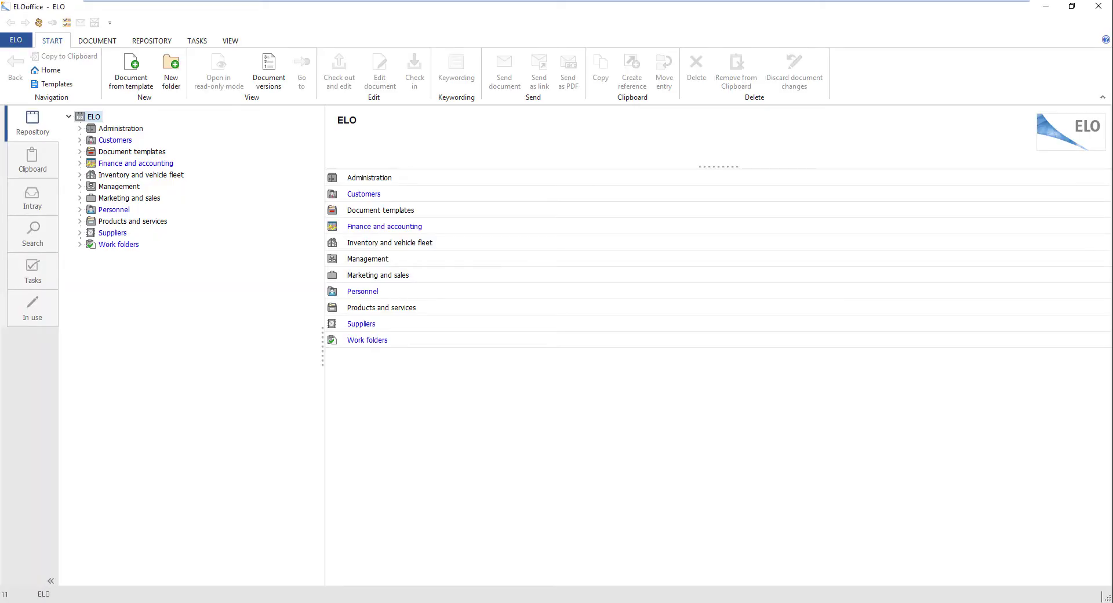
Open ELOoffice's Configuration dialog on its E-mail tab, with the Outlook fields still empty
click(17, 42)
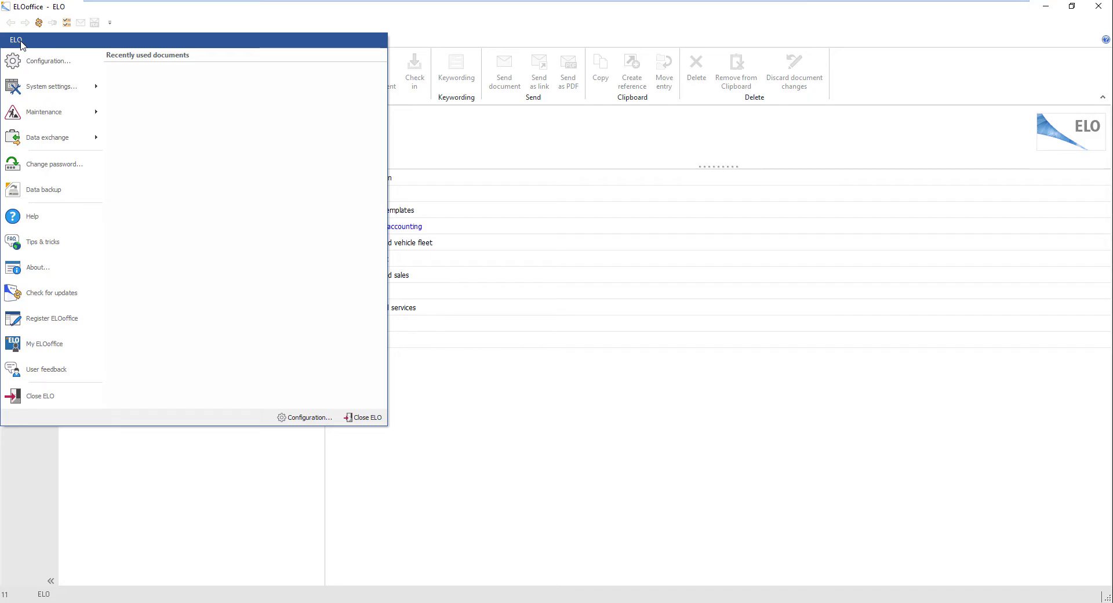
click(48, 62)
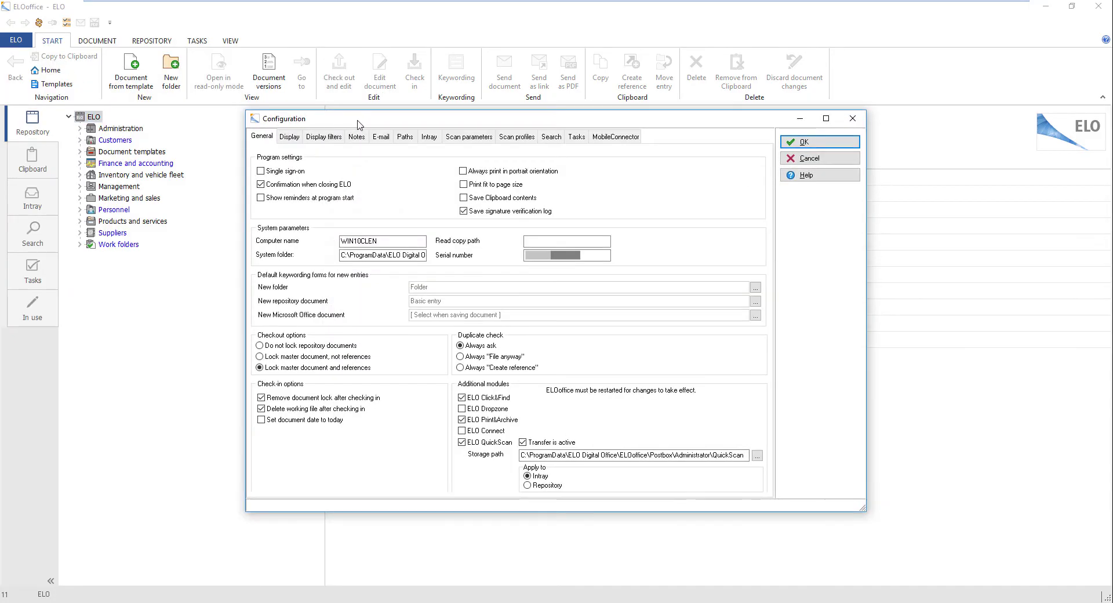
click(381, 137)
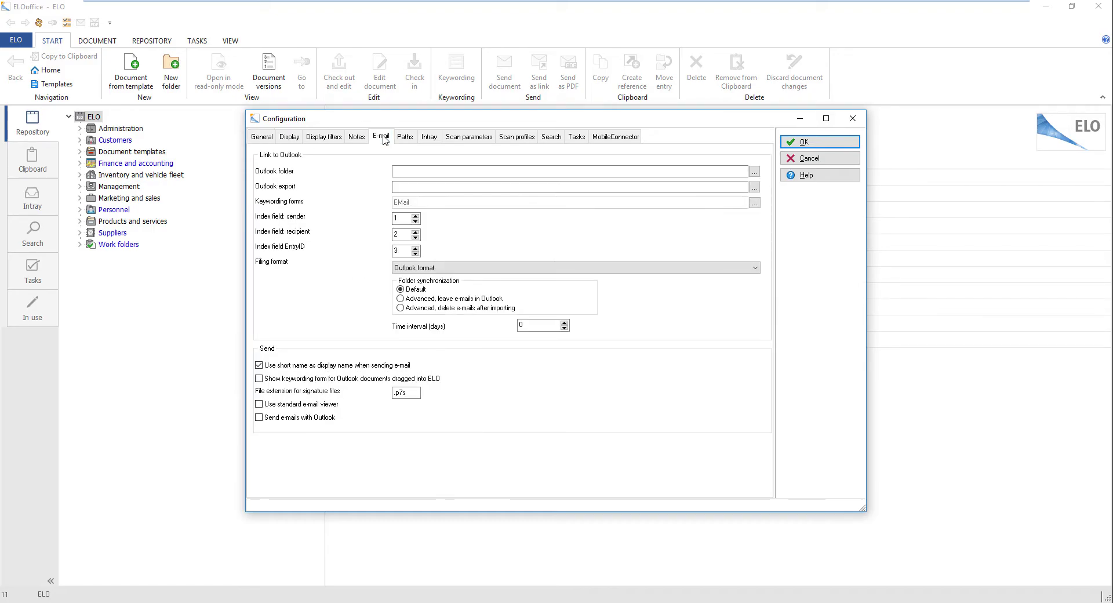
Browse the mailbox to Inbox > ELO Filing and link Base as the Outlook folder
click(756, 172)
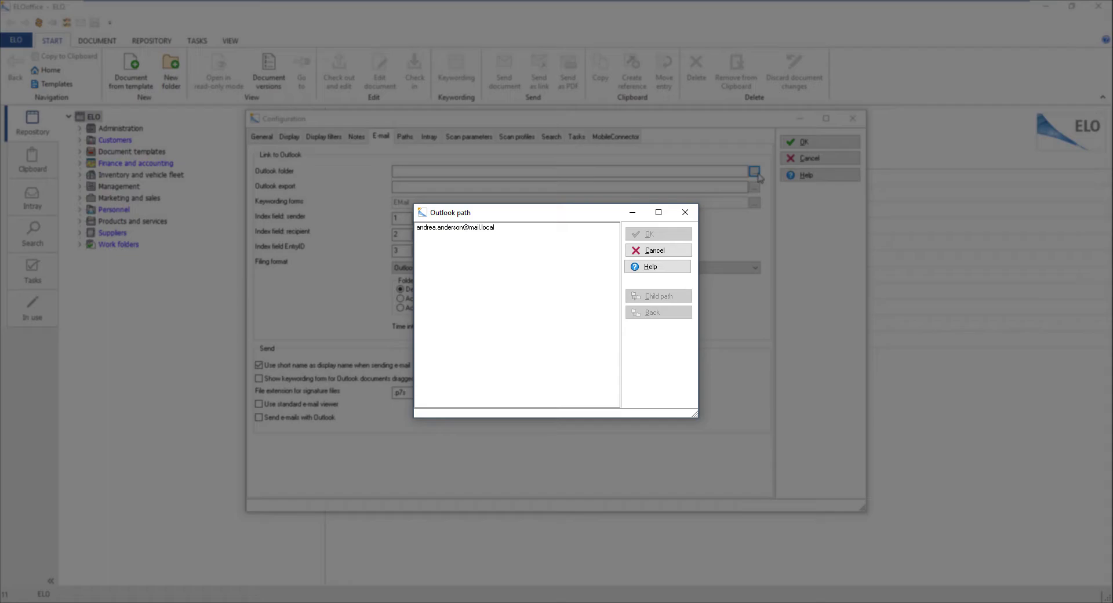
double_click(492, 229)
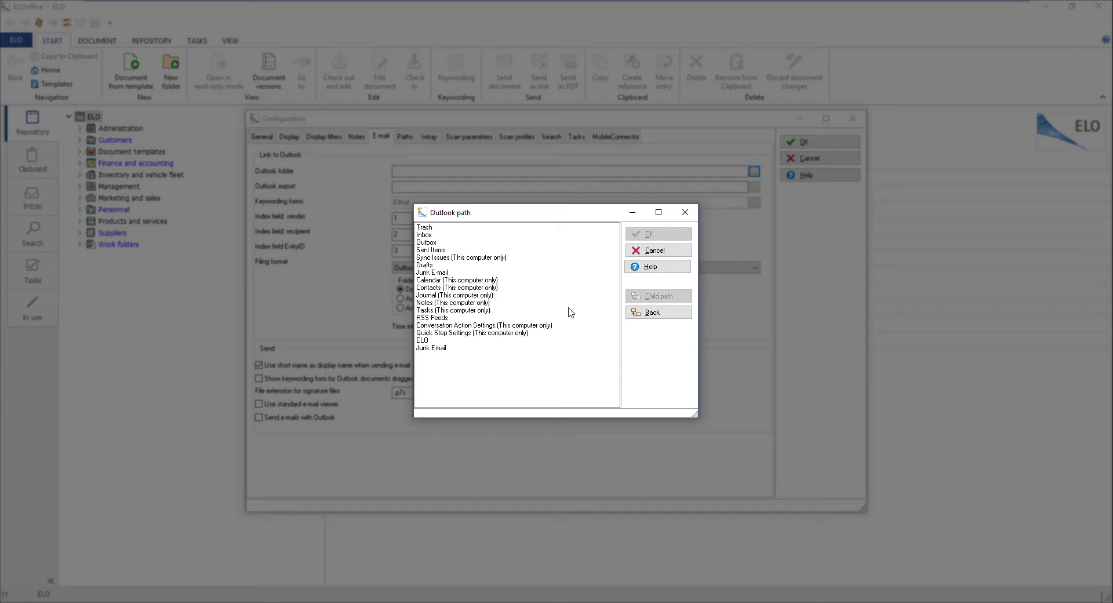
click(642, 316)
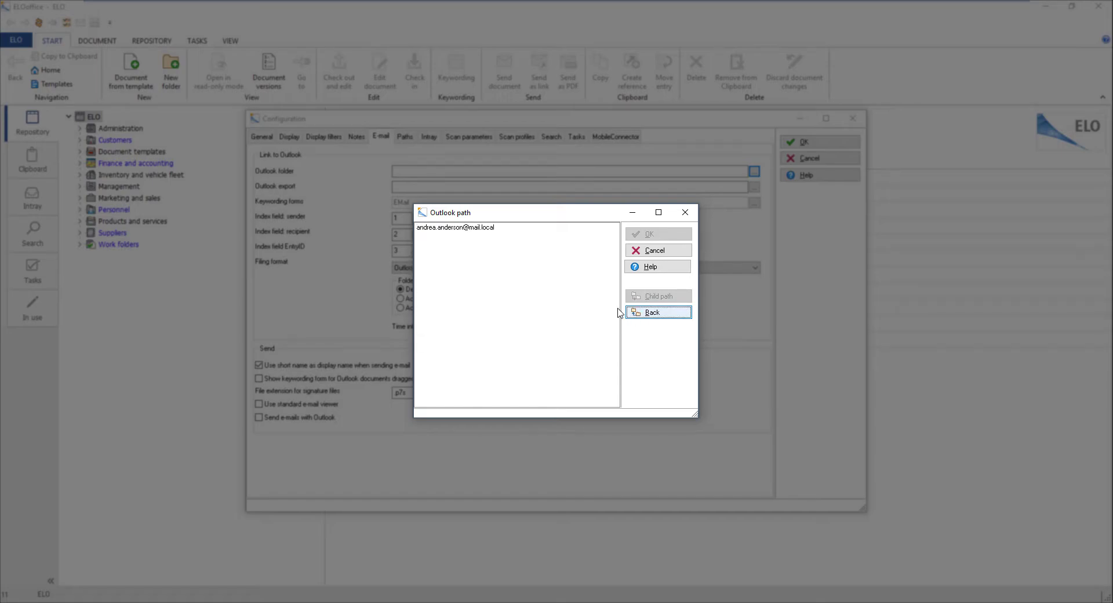
double_click(489, 229)
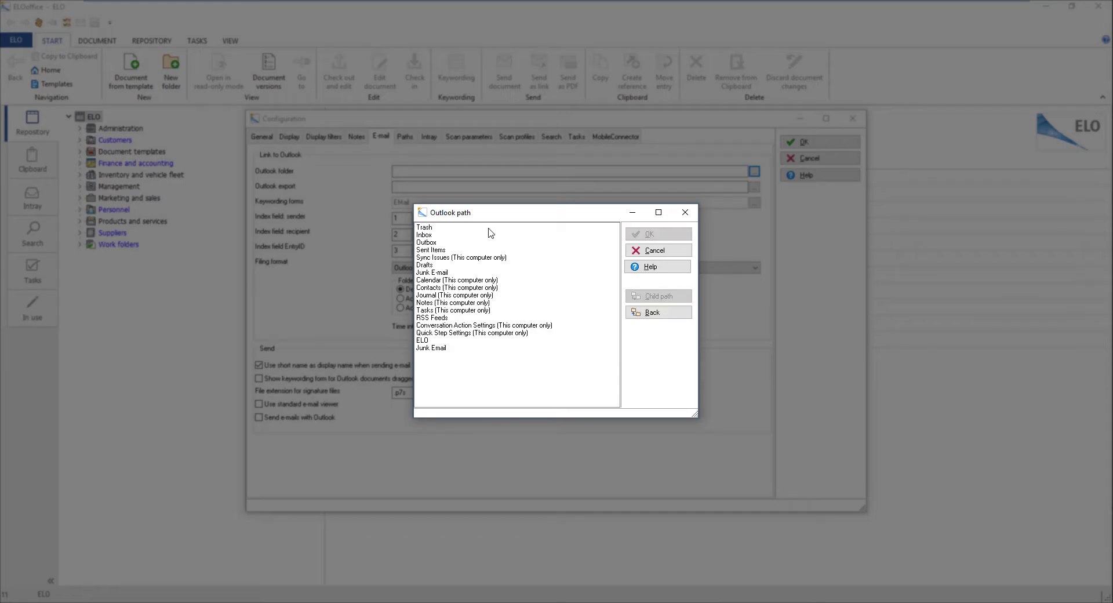
double_click(431, 236)
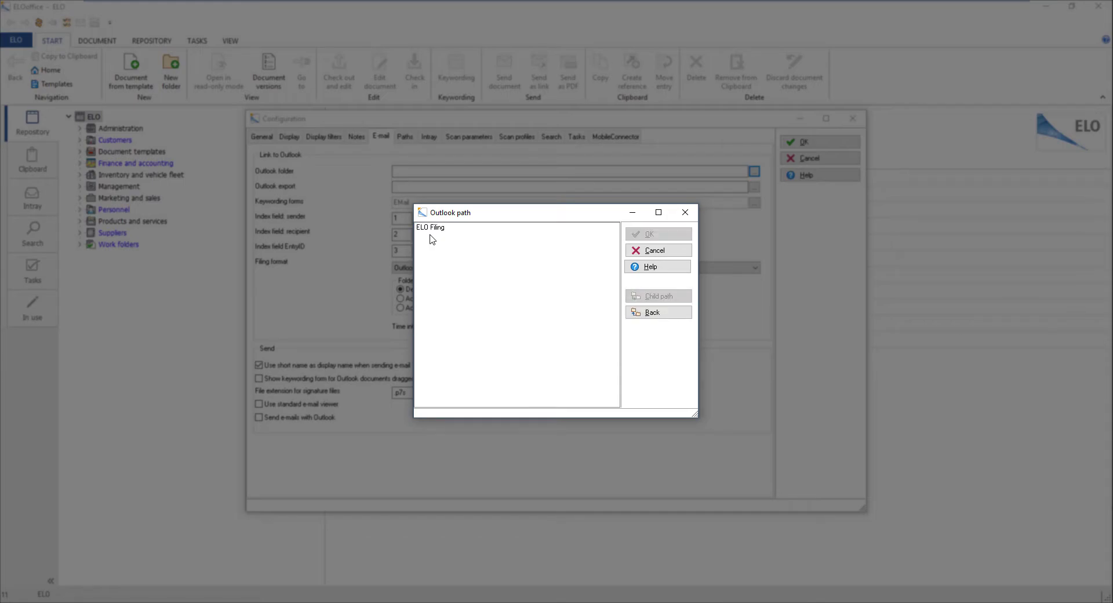
double_click(439, 228)
click(438, 228)
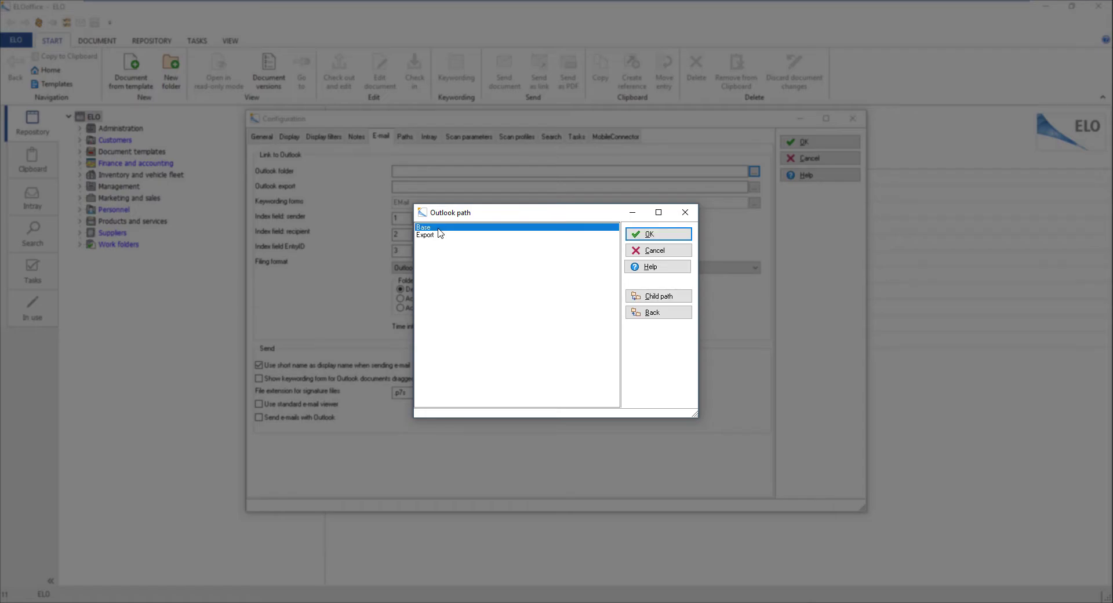
click(637, 234)
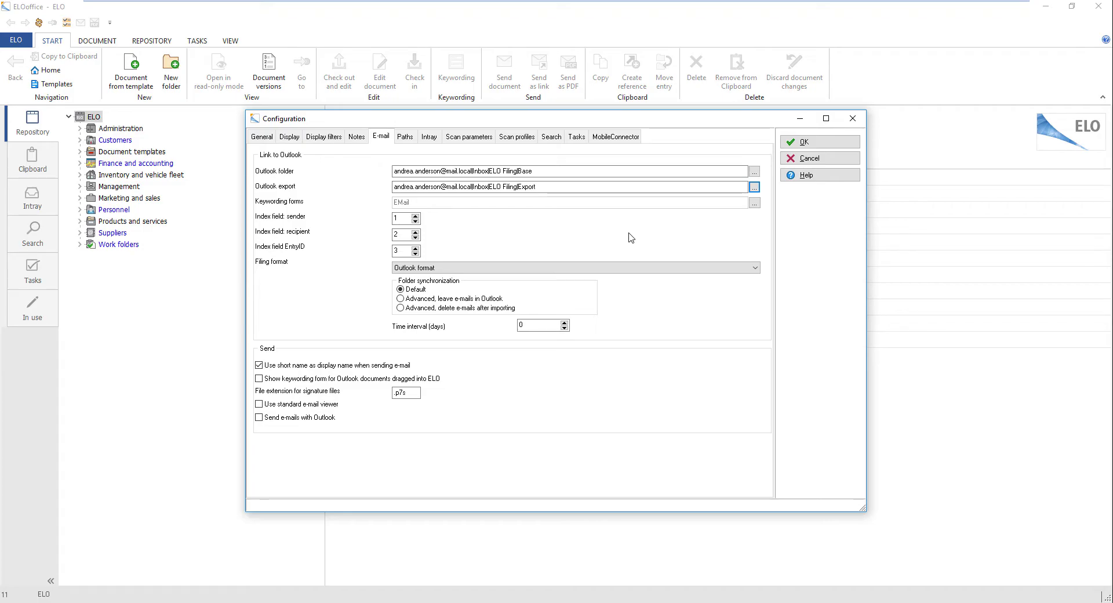
Save the Outlook link settings, close ELOoffice and log back on to the repository
click(809, 144)
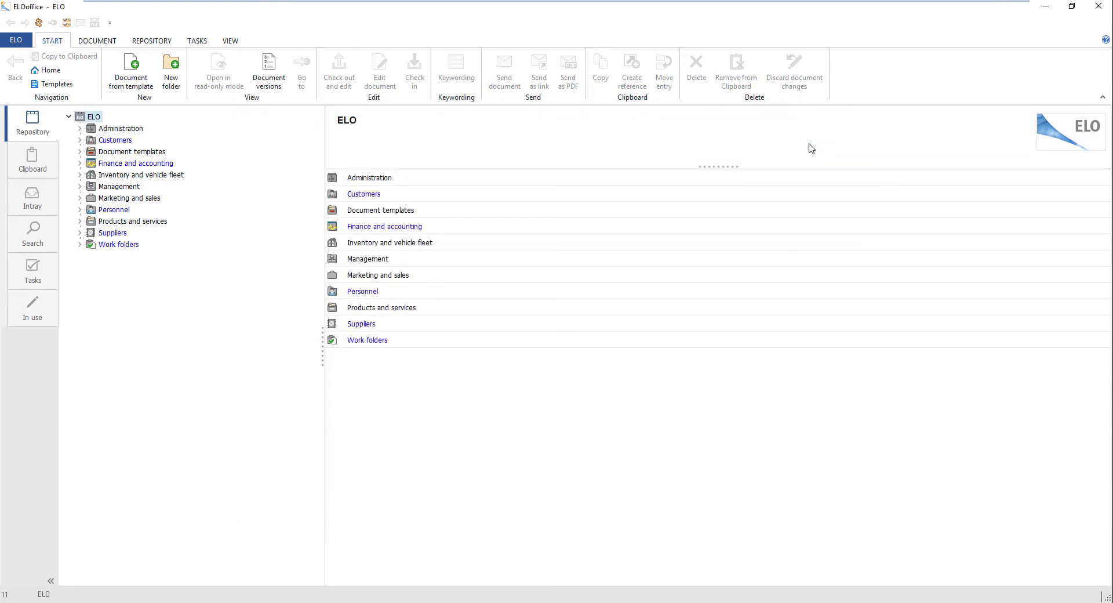
click(1099, 7)
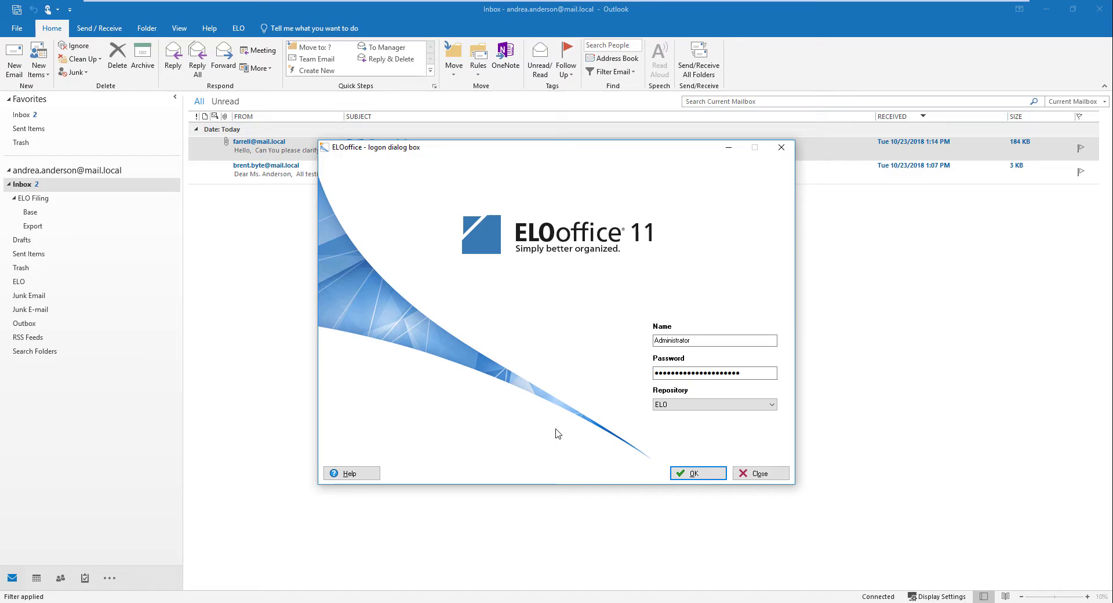
click(686, 474)
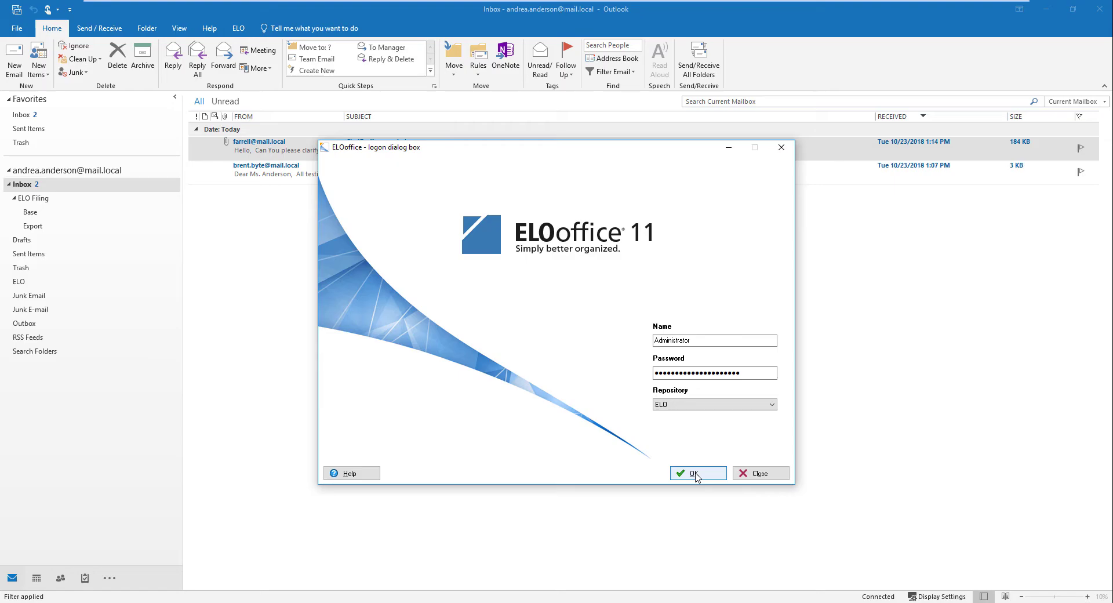
click(696, 475)
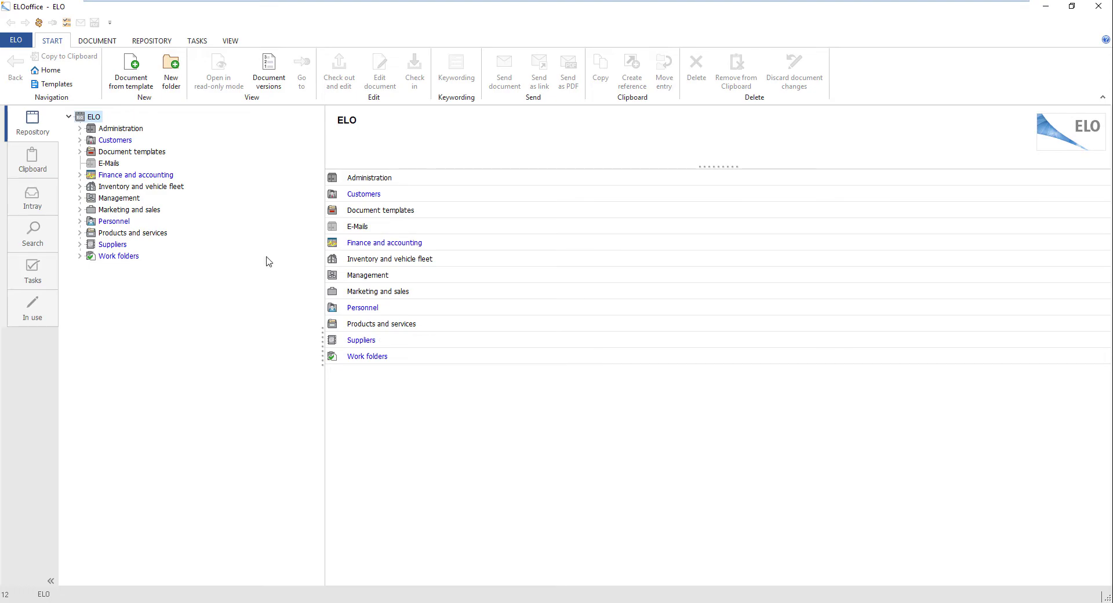
Add the E-Mails repository folder to Outlook via Repository > Outlook > Add to Outlook
click(119, 166)
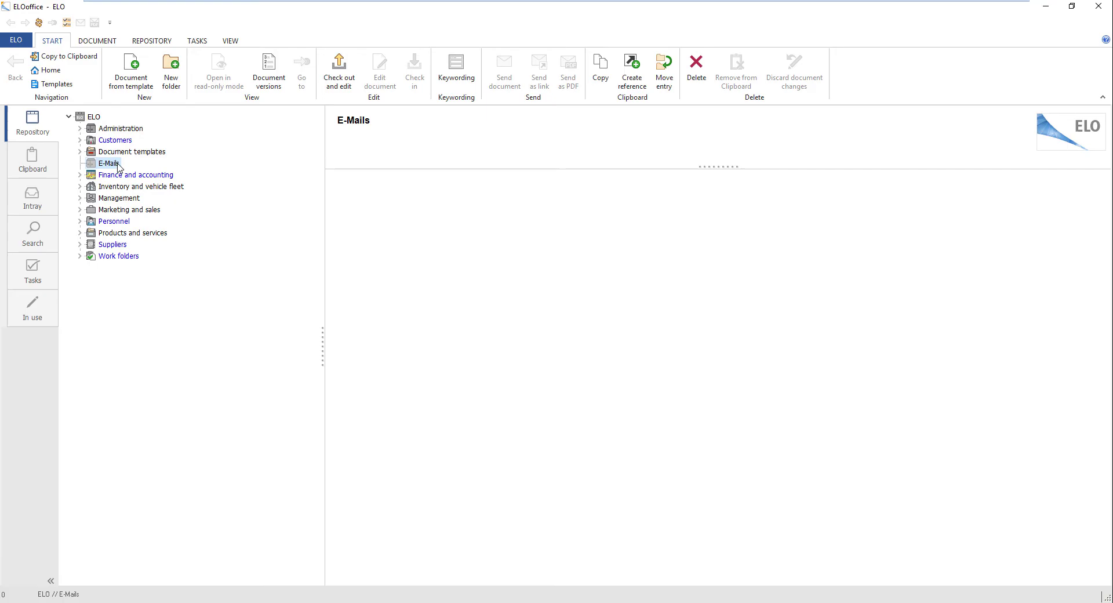
click(164, 45)
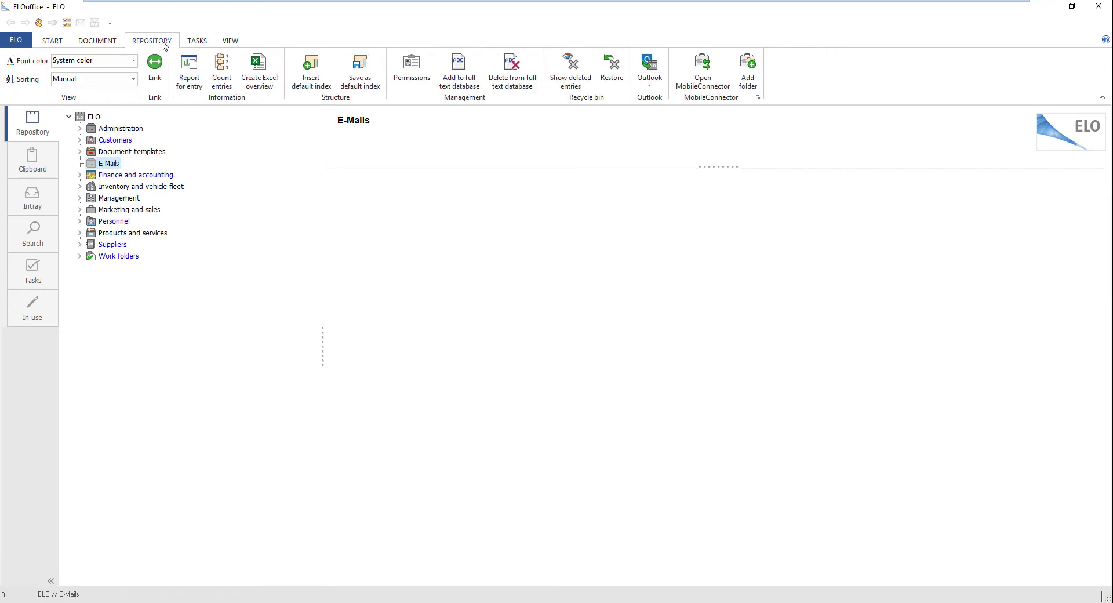
click(650, 87)
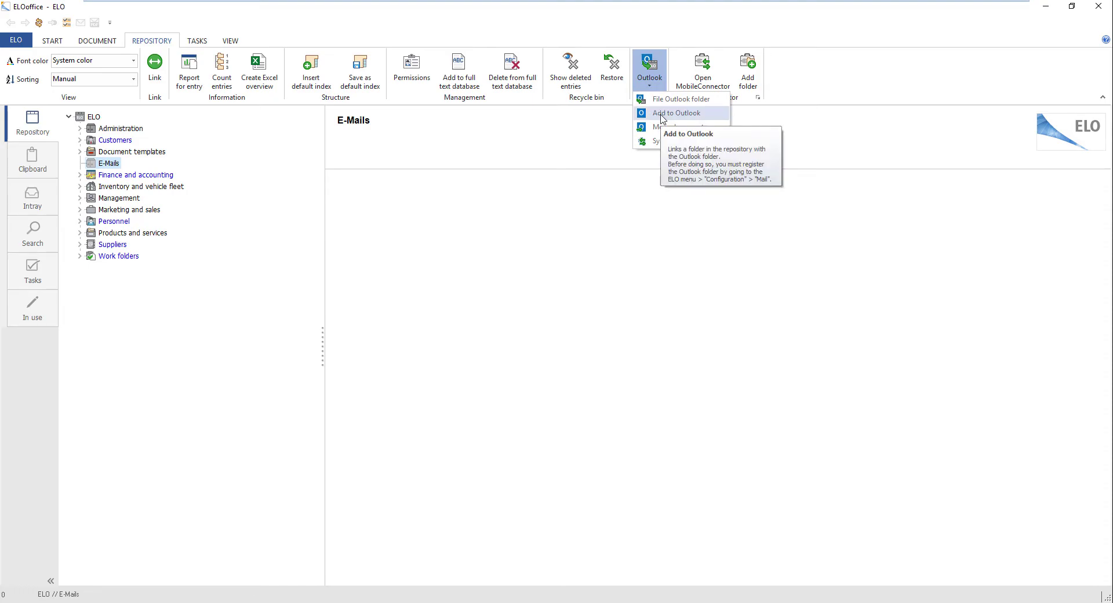
click(663, 113)
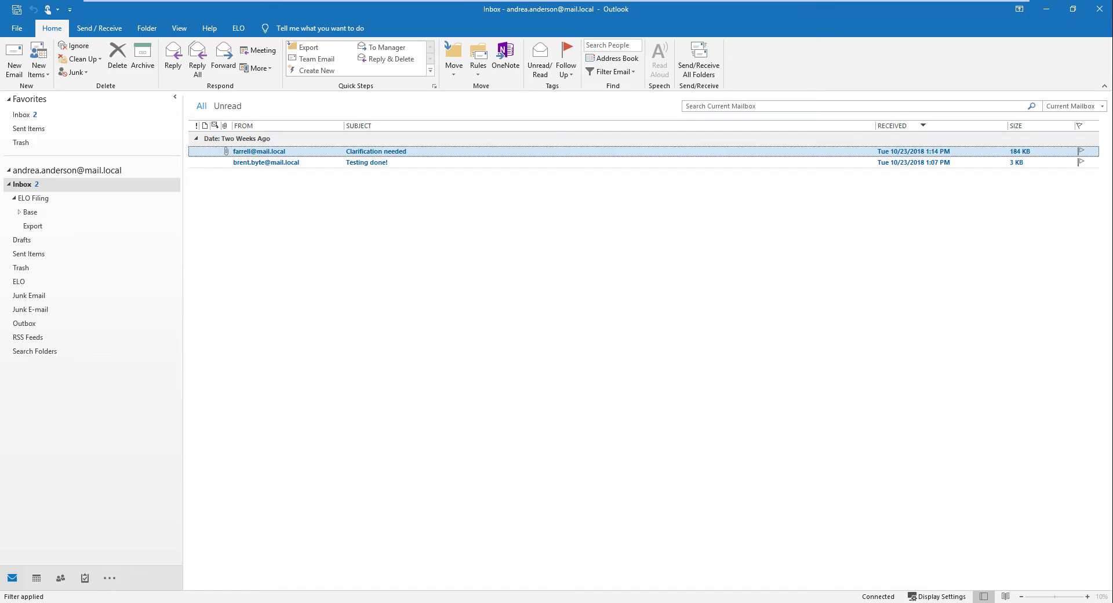
In ELO configuration, save documents in MSG format with attachments as ELO attachments
click(239, 29)
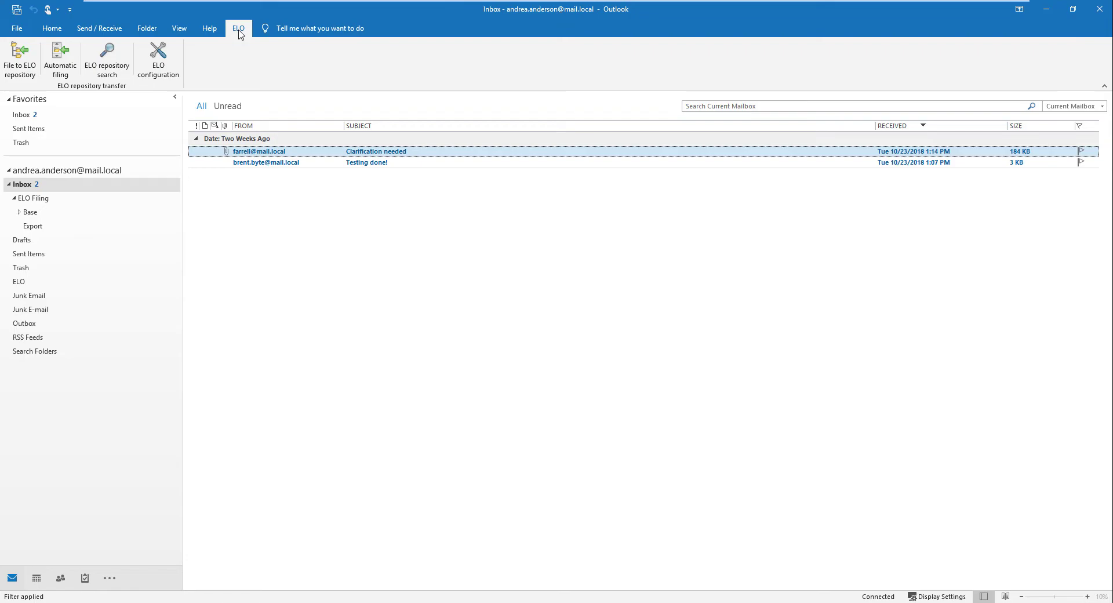
click(164, 58)
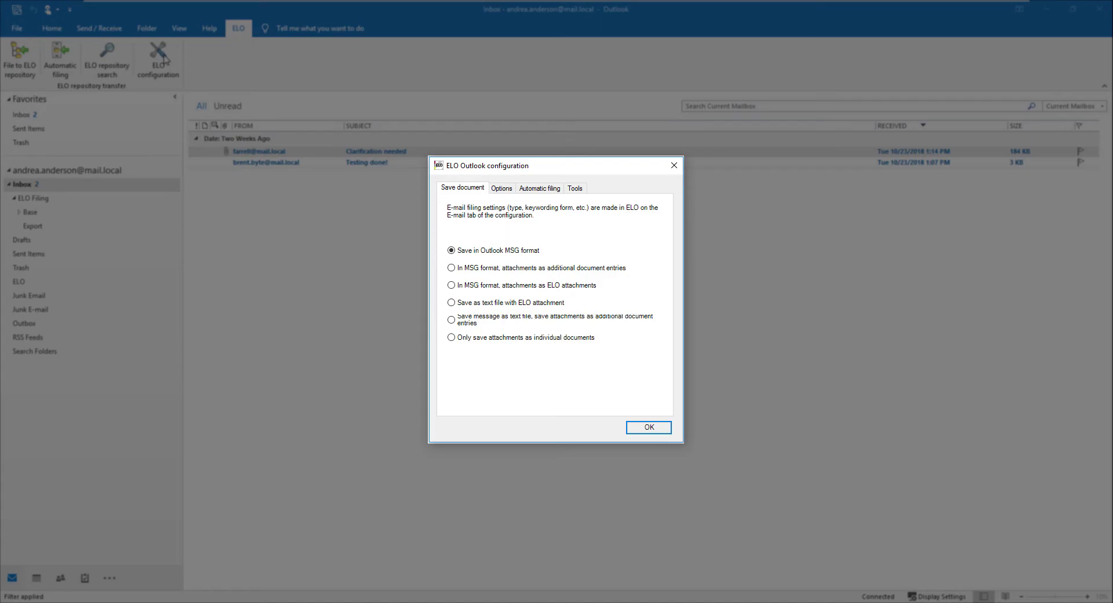
click(451, 285)
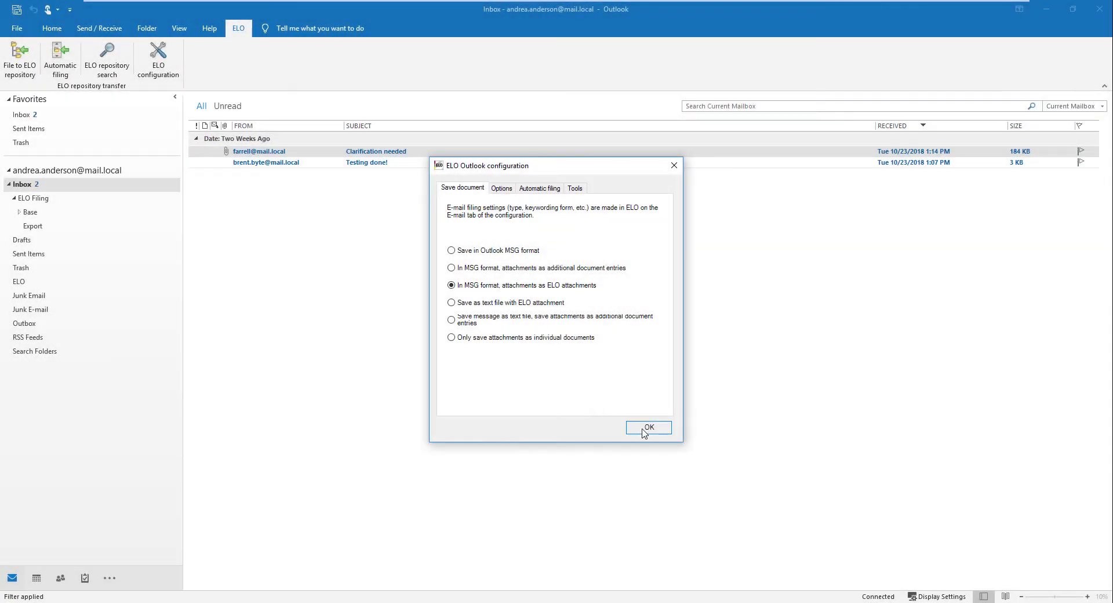
Confirm the filing format and file the 'Clarification needed' e-mail into the E-Mails folder
click(646, 427)
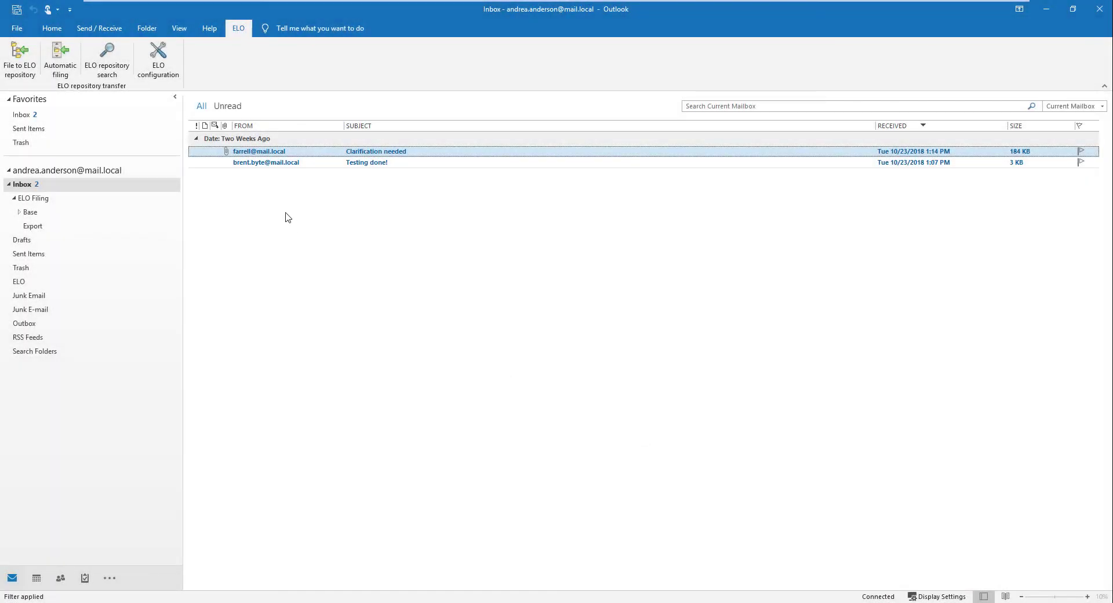
click(30, 77)
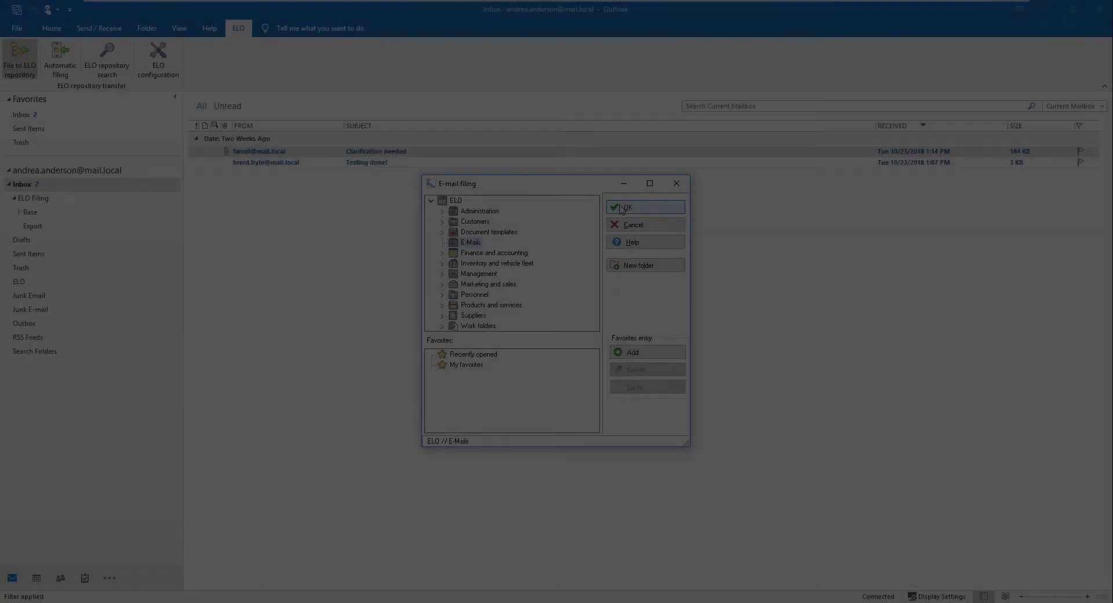
click(621, 209)
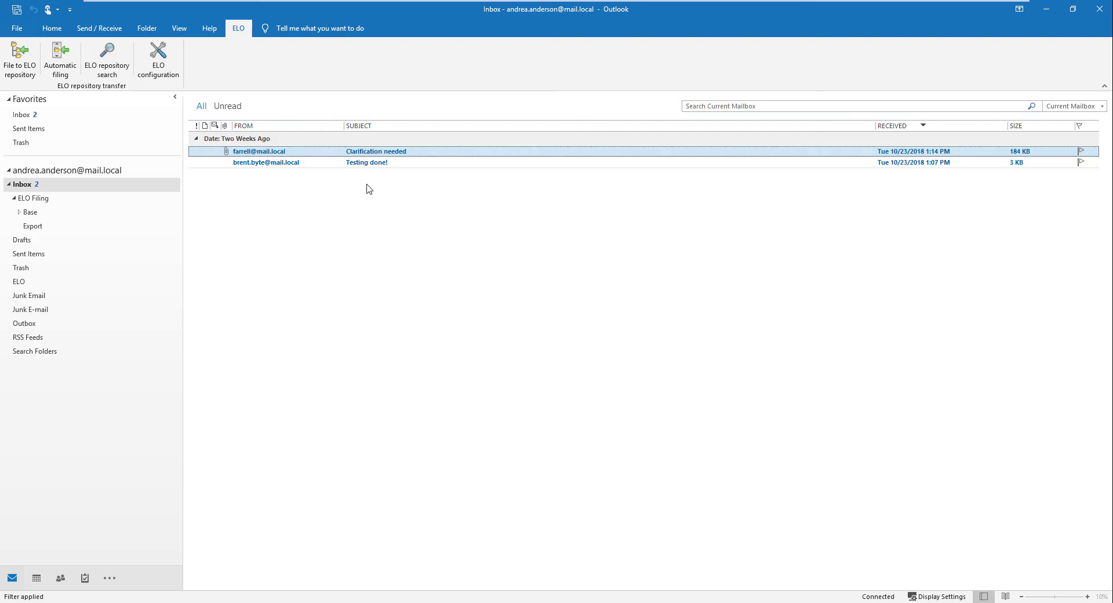
Select the 'Testing done!' e-mail and file it with ELO Automatic filing
click(367, 164)
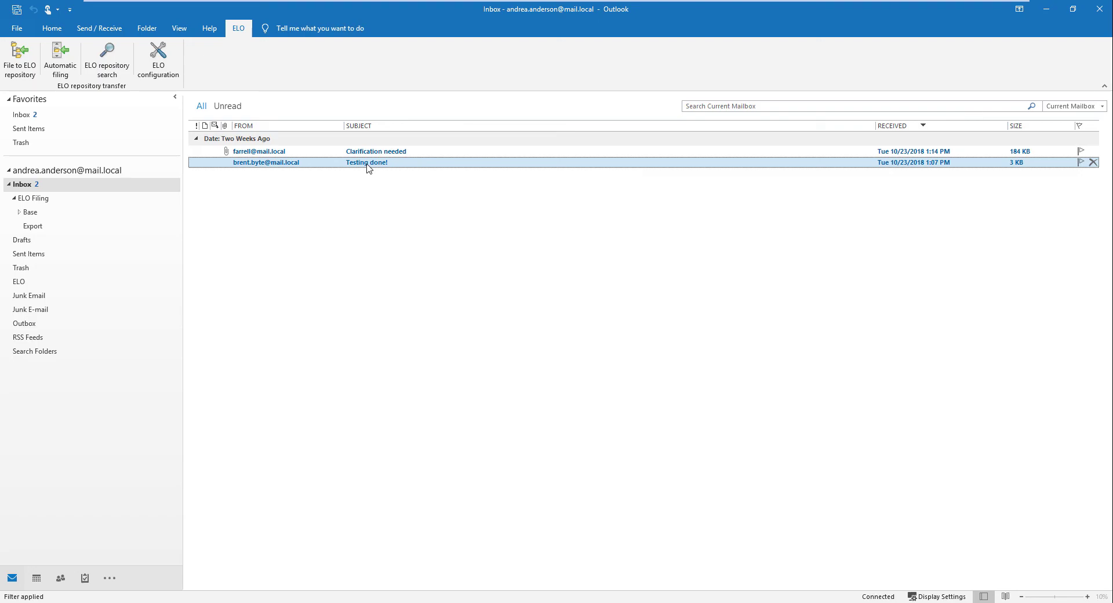
click(62, 59)
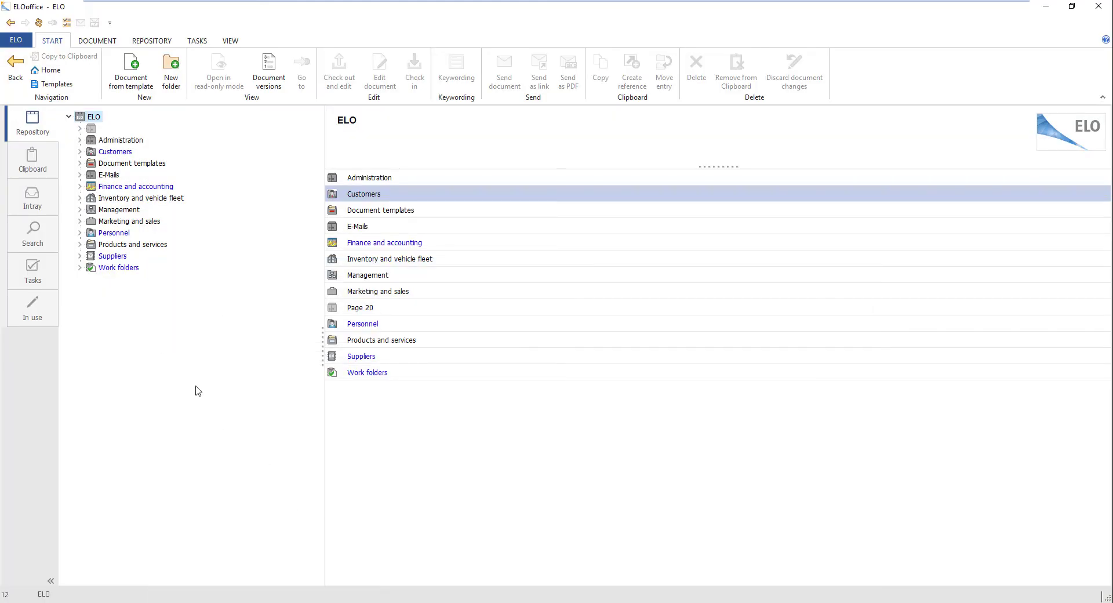
Open the E-Mails folder to see 'Clarification needed' and 'Testing done!' filed
click(93, 176)
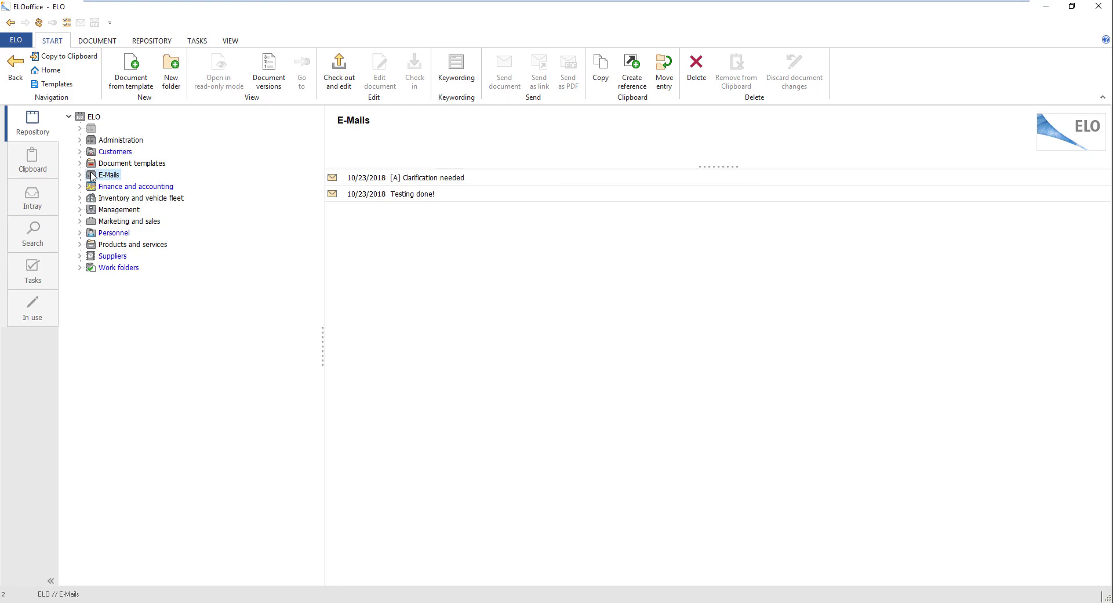